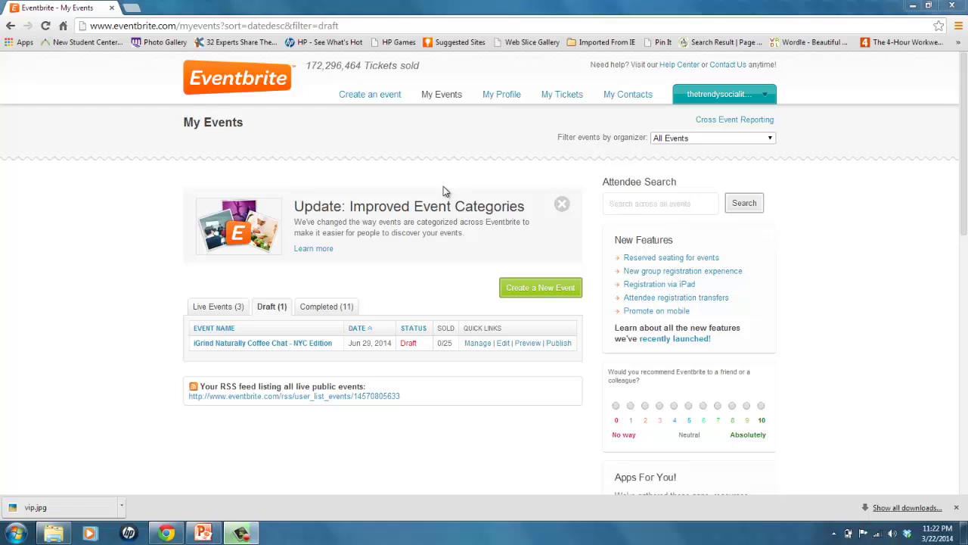
- Edit the iGrind Naturally Coffee Chat draft and place the cursor below the 'Be sure to bring' list
left_click(504, 342)
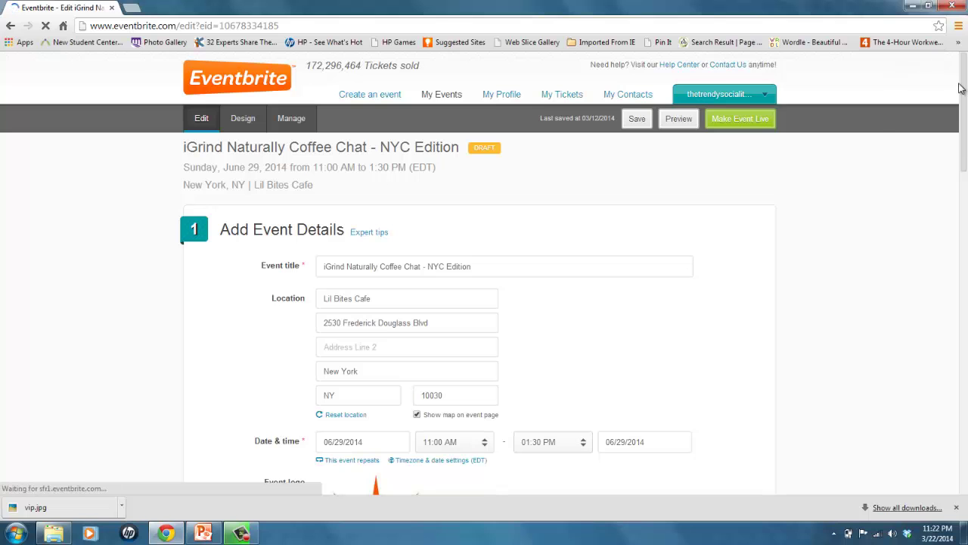
left_click_drag(965, 93, 965, 212)
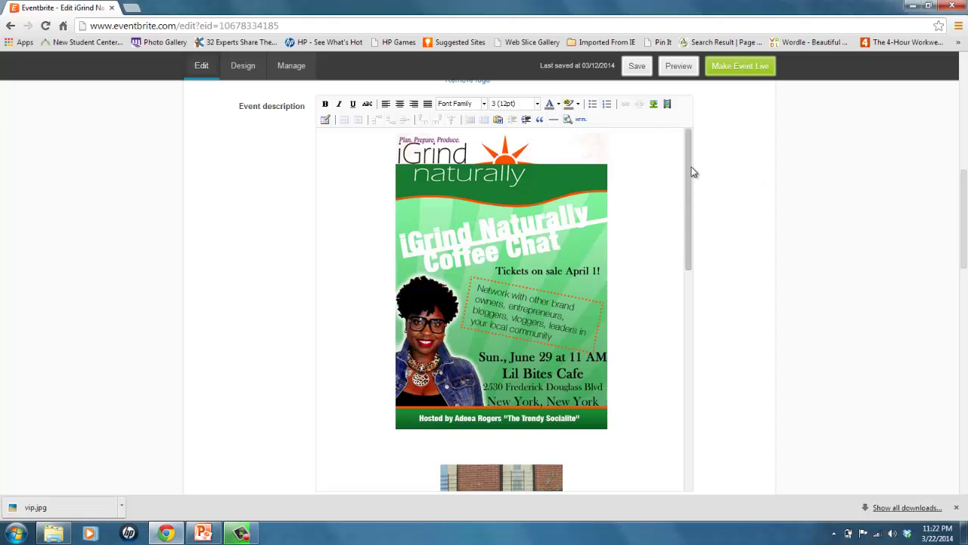
mouse_move(690, 165)
left_mouse_down()
mouse_move(680, 297)
mouse_move(690, 396)
left_mouse_up()
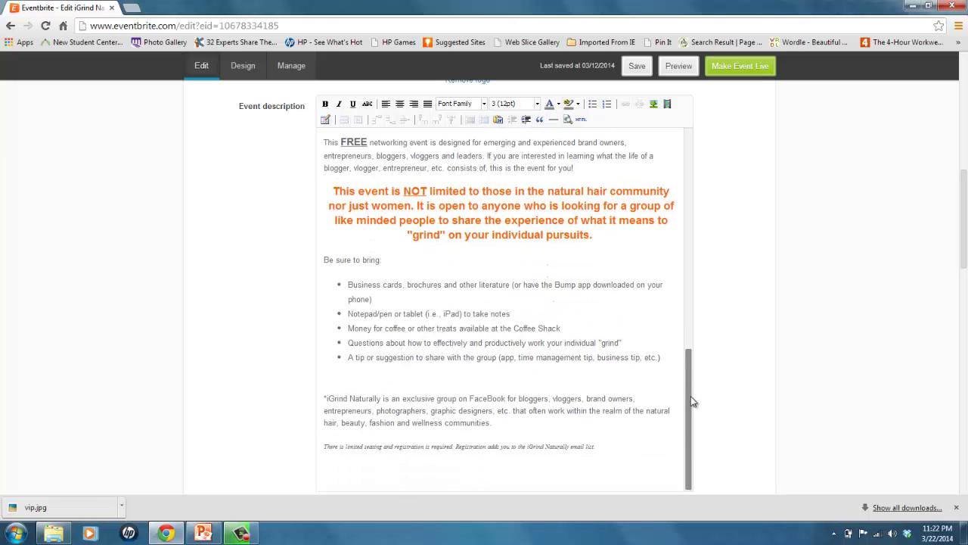
left_click(330, 378)
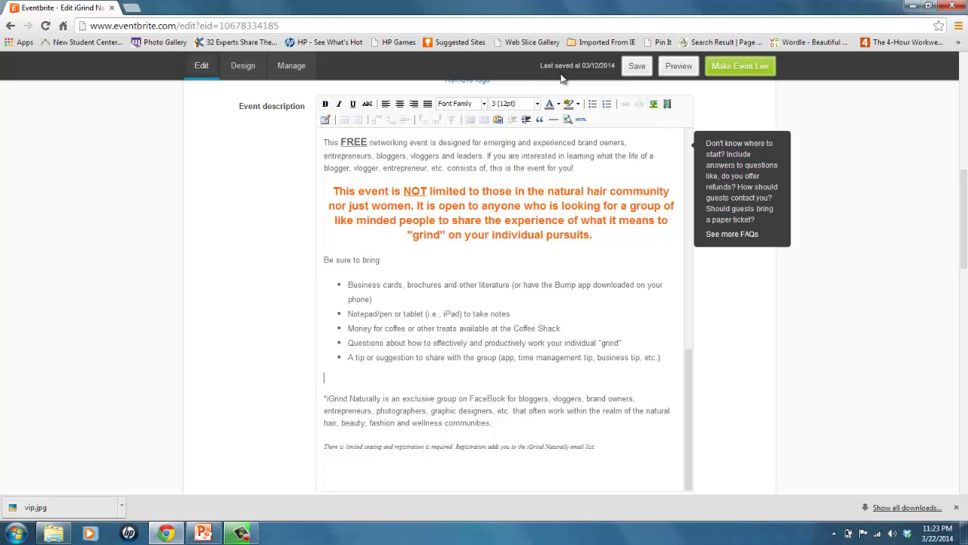
- Open the Insert/Edit Image dialog and its Upload Files browser from the description toolbar
left_click(655, 105)
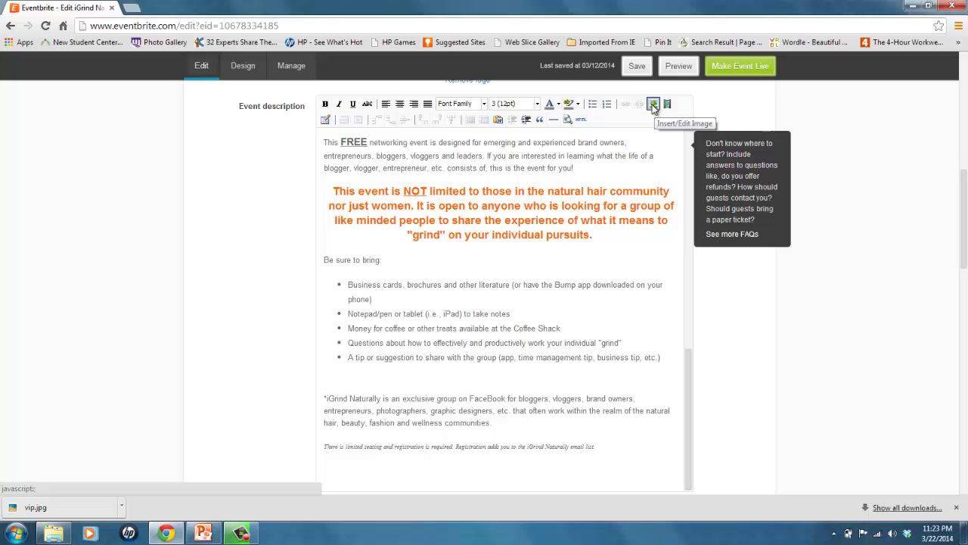
left_click(655, 104)
left_click(655, 105)
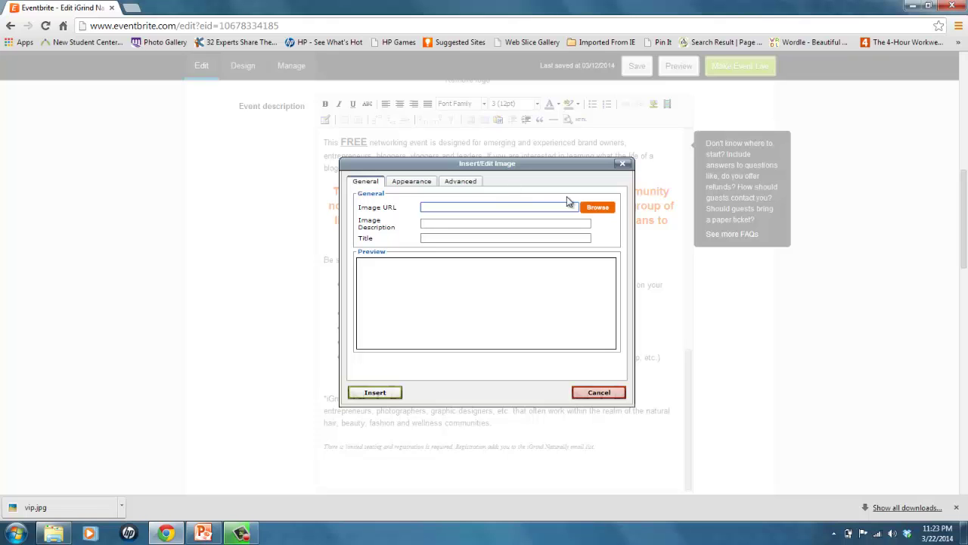
left_click(595, 209)
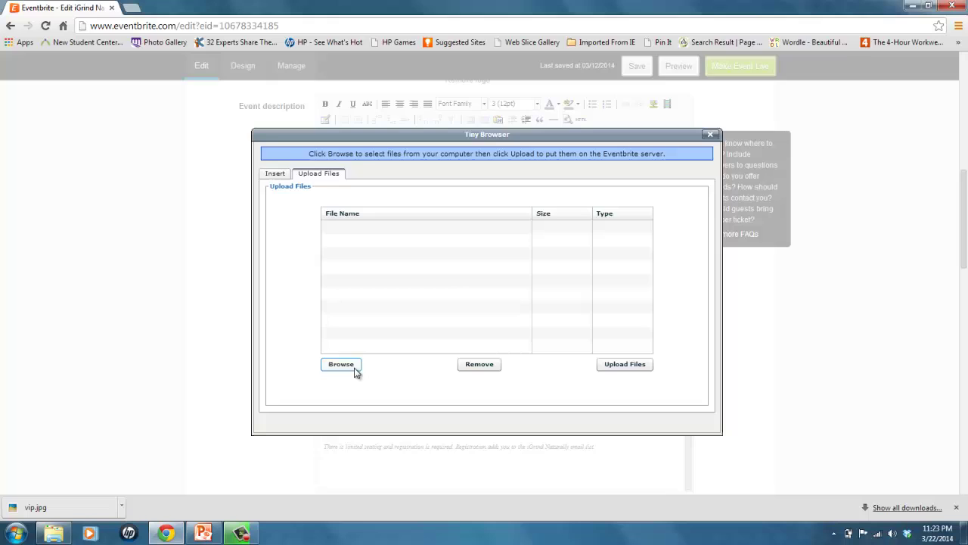
- Add thetrendysocialitelogo.png from the computer to the upload list
left_click(354, 369)
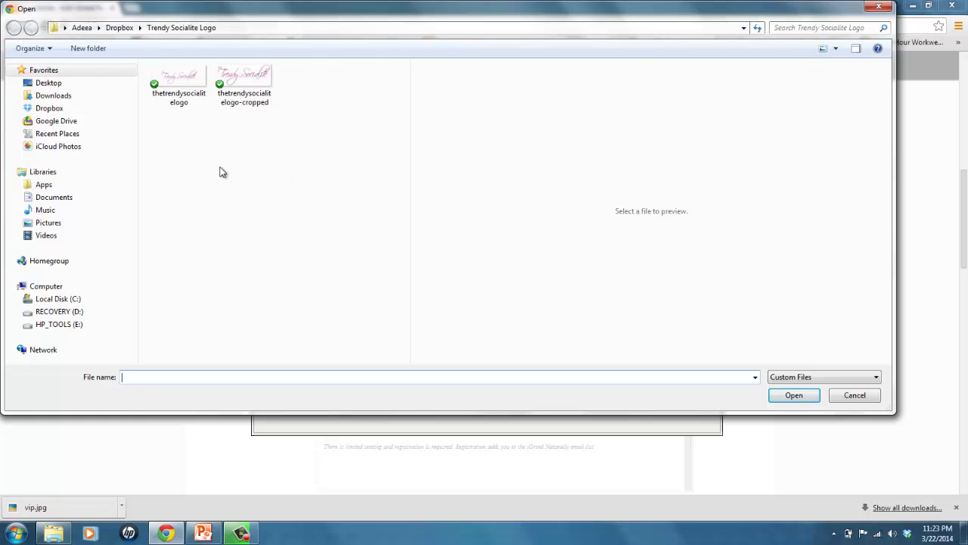
left_click(174, 83)
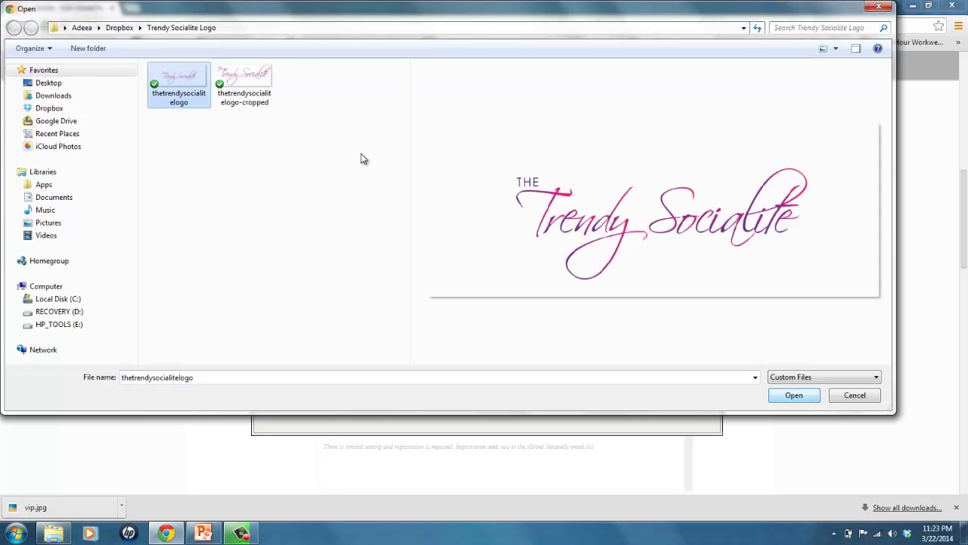
double_click(195, 84)
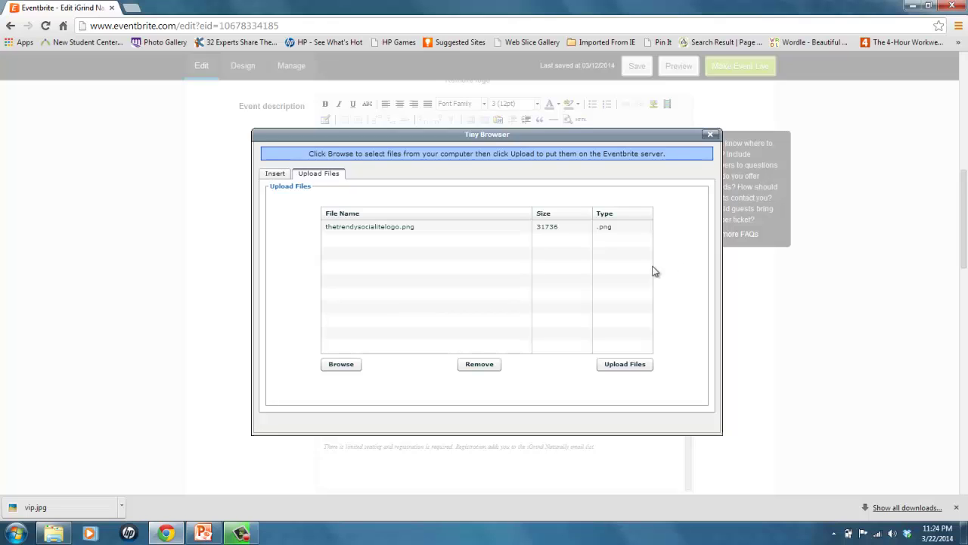
- Upload the queued logo and pick the thetrendysocialitelogocropped thumbnail for insertion
left_click(627, 366)
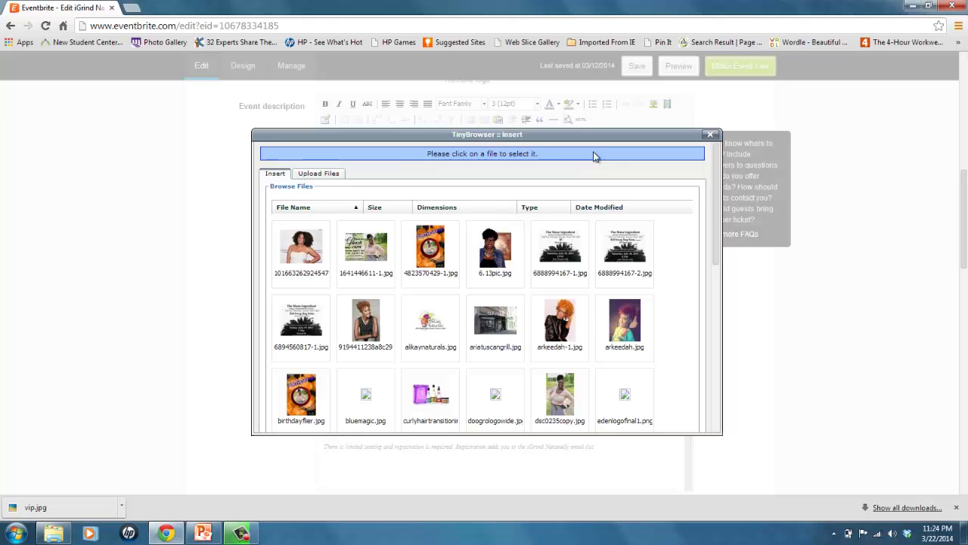
left_click_drag(715, 195, 718, 374)
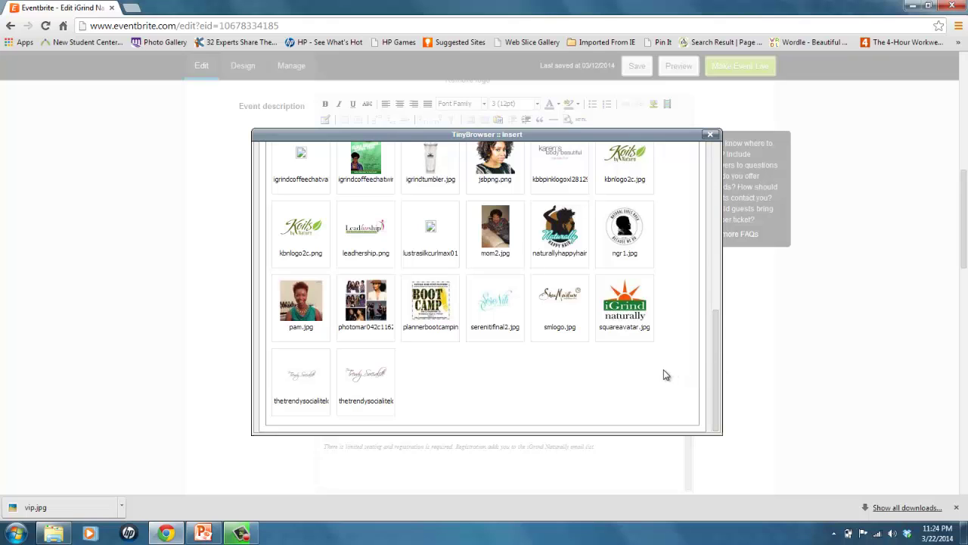
left_click(368, 369)
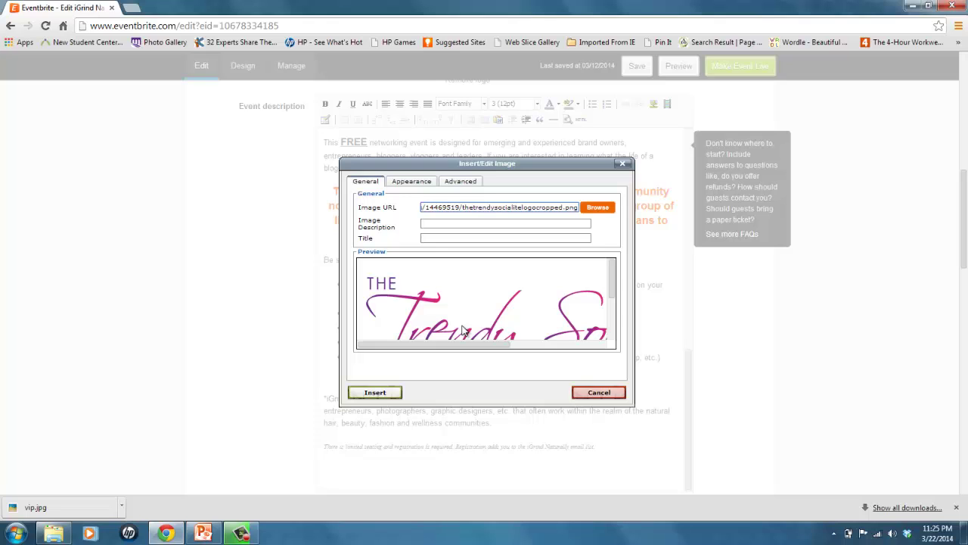
- Show the logo's Appearance settings at 668 × 266 px and select the width
left_click(405, 187)
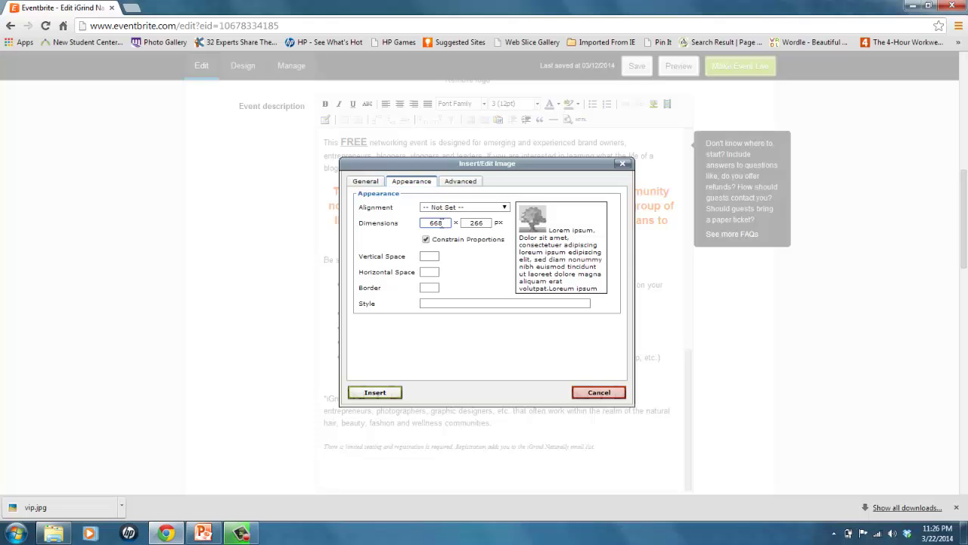
left_click_drag(447, 222, 420, 224)
scroll(417, 228, "down", 2)
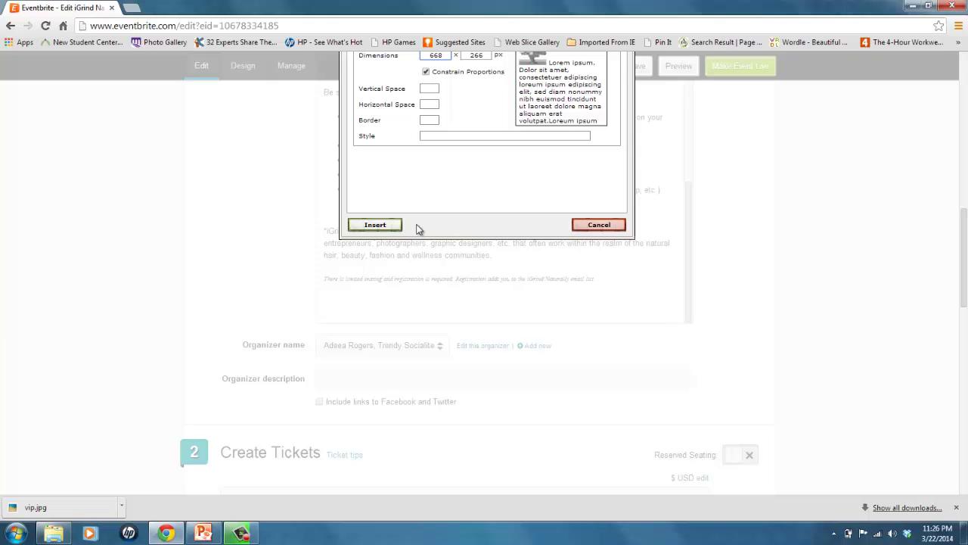
- Set the logo width to 368 px so height becomes 147, then submit the insert
left_click_drag(964, 271, 965, 243)
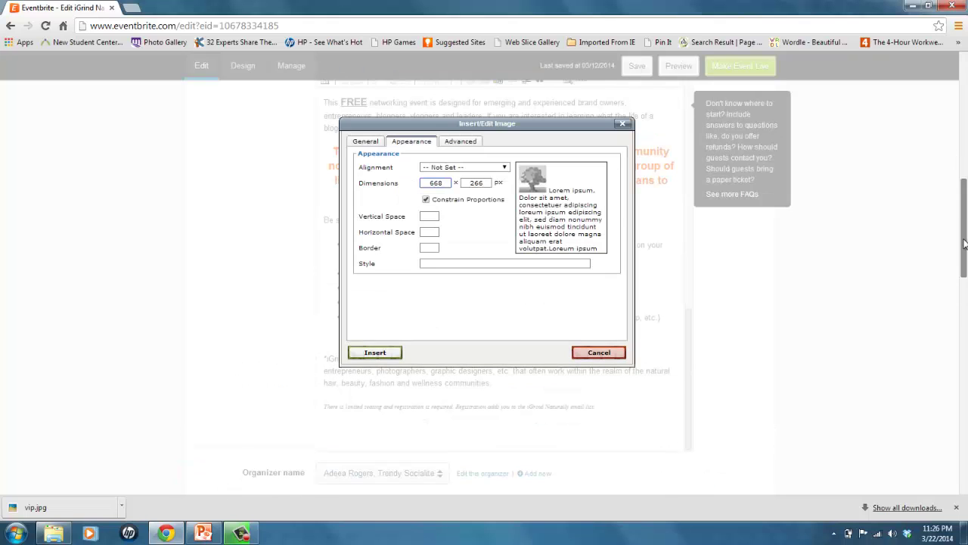
type("36")
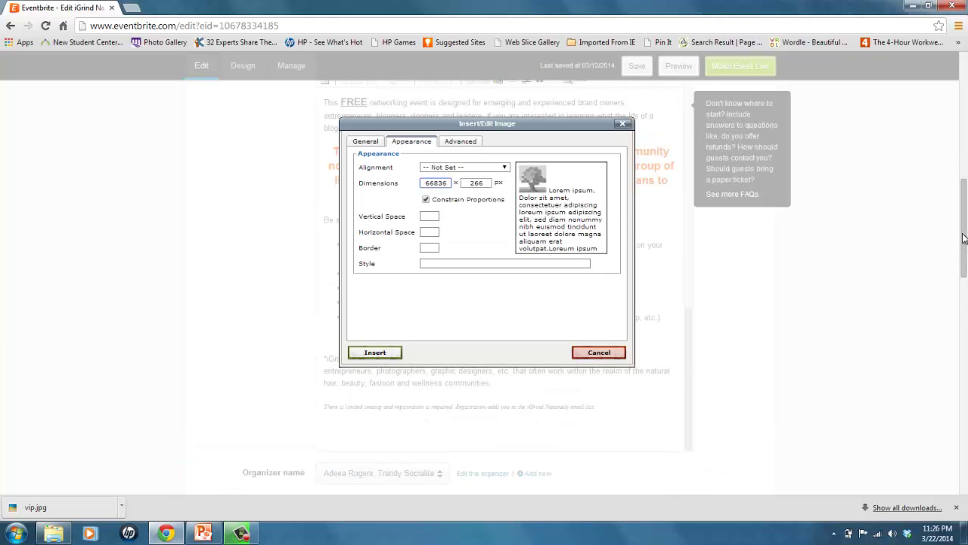
key("BackSpace")
key("BackSpace")
key("BackSpace")
key("BackSpace")
key("BackSpace")
type("3")
type("68")
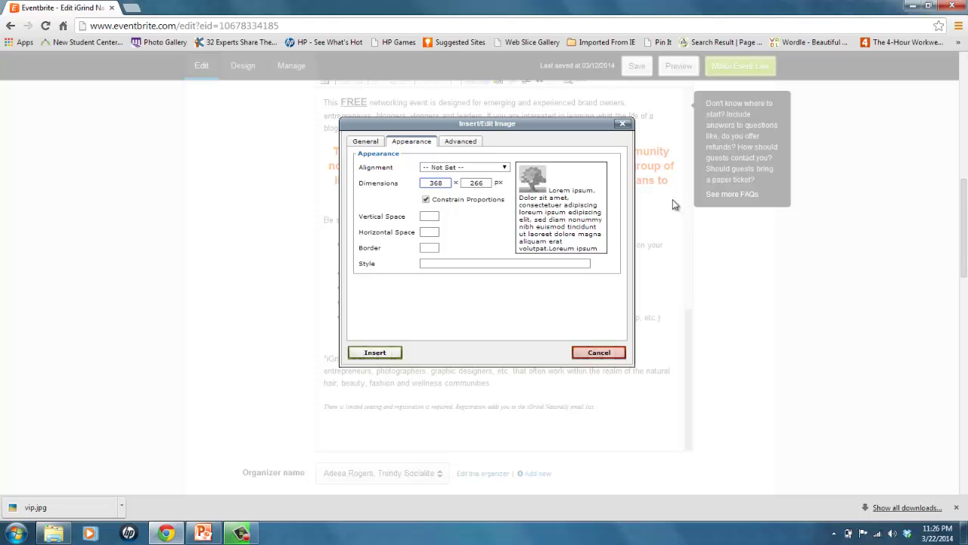
left_click(485, 185)
double_click(470, 183)
left_click(367, 142)
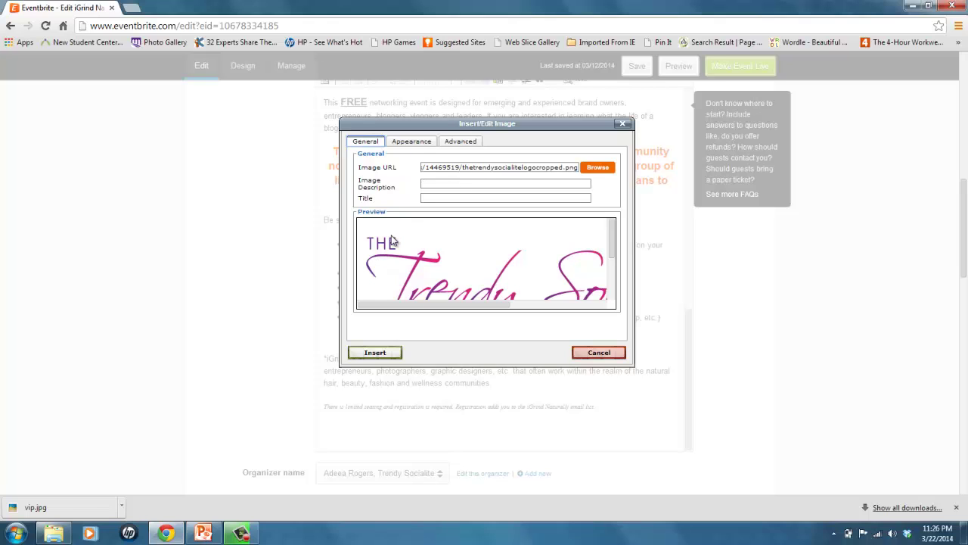
left_click(375, 353)
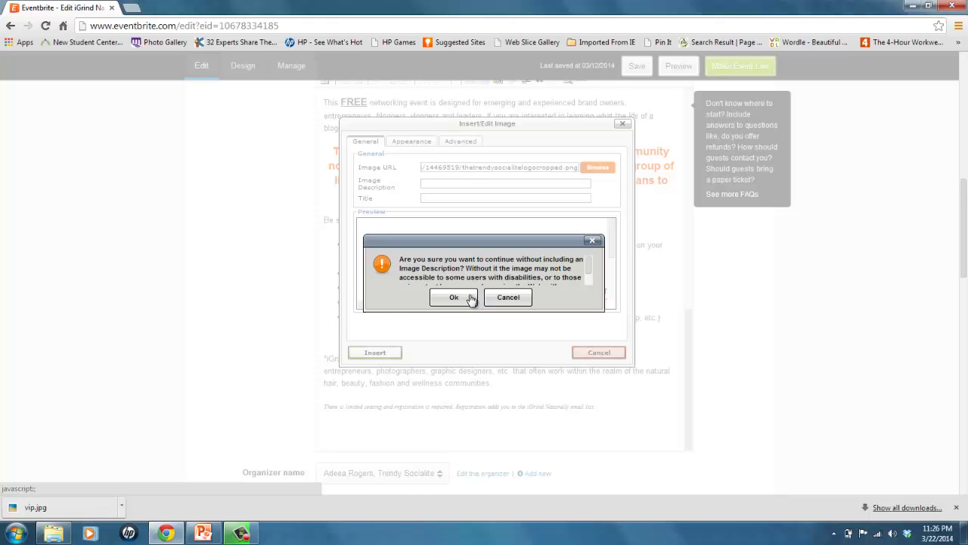
- Accept the missing image description warning so the logo lands below the list
left_click(470, 299)
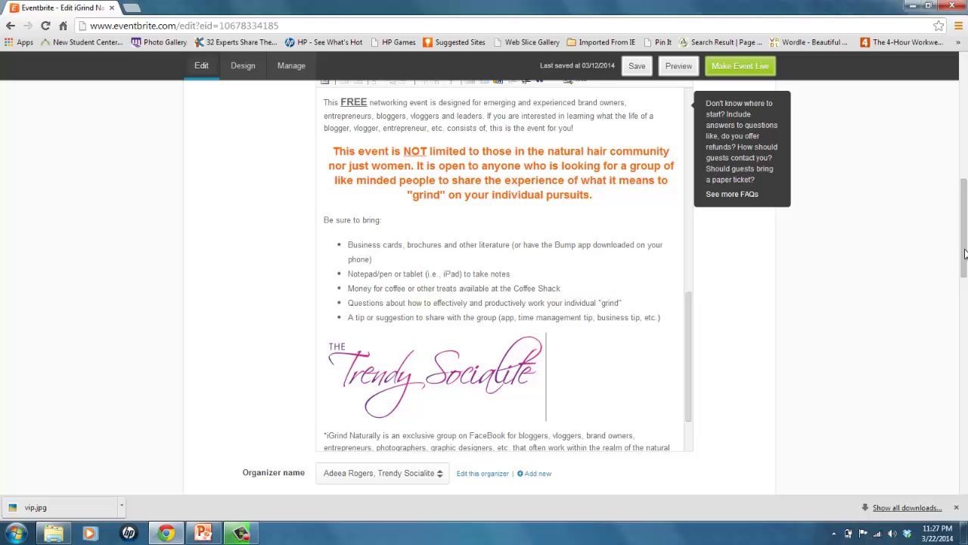
left_click_drag(964, 252, 964, 243)
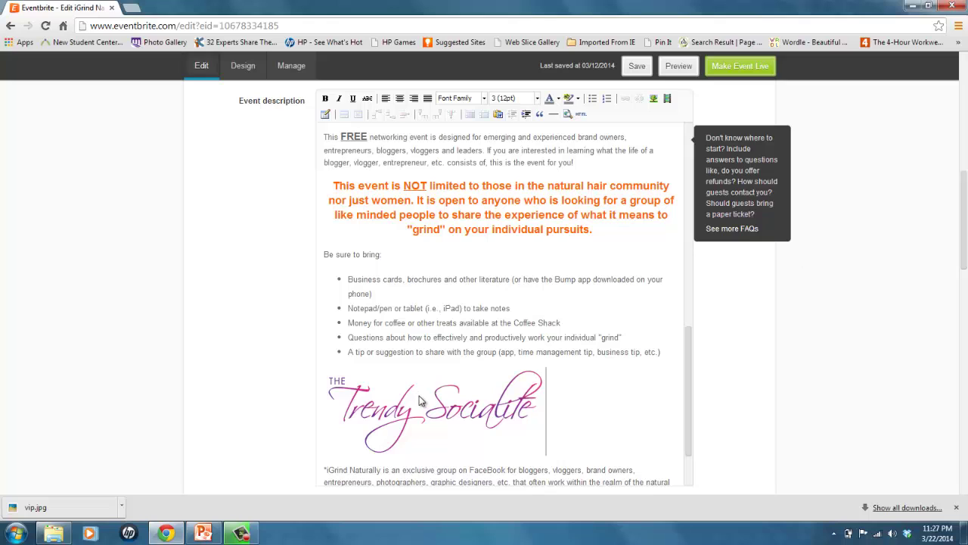
- Center the inserted Trendy Socialite logo in the description
left_click(420, 397)
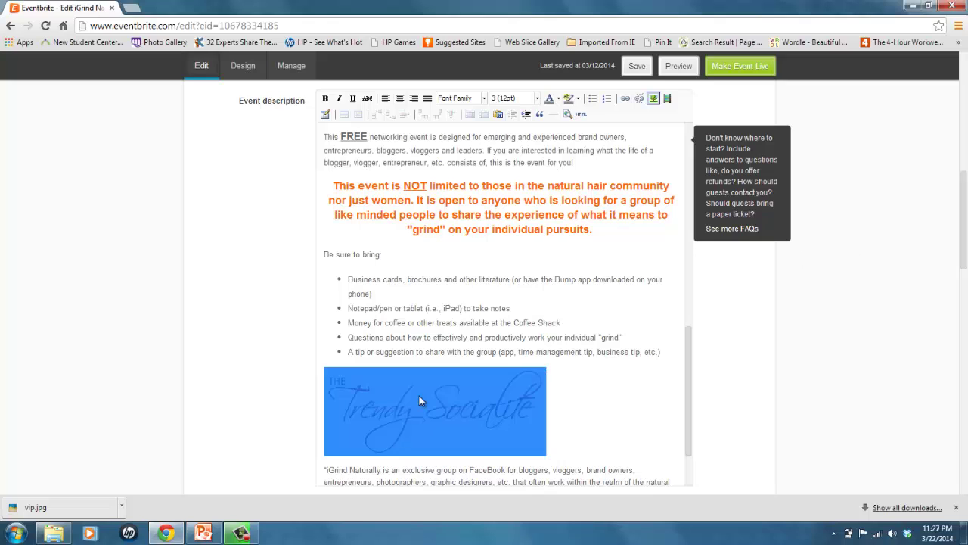
left_click_drag(965, 230, 921, 224)
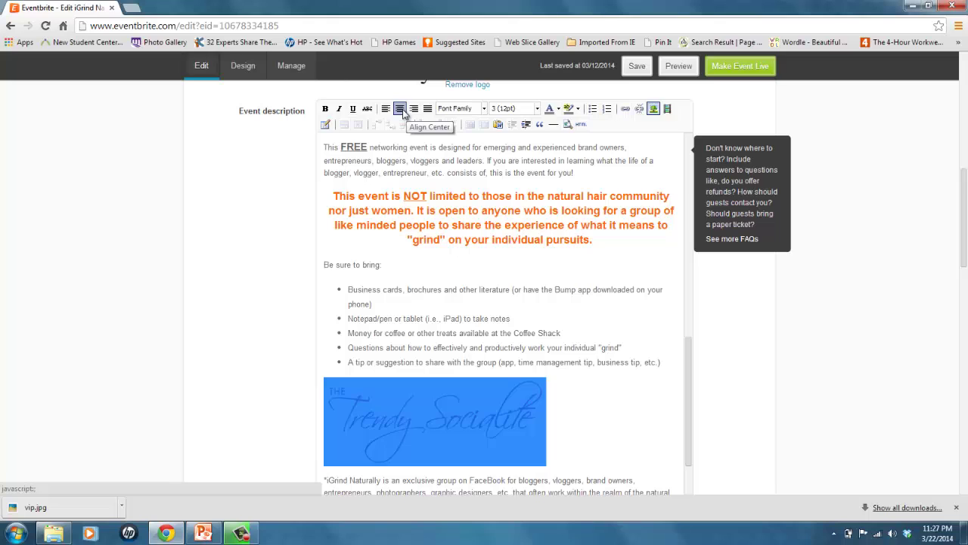
left_click(401, 109)
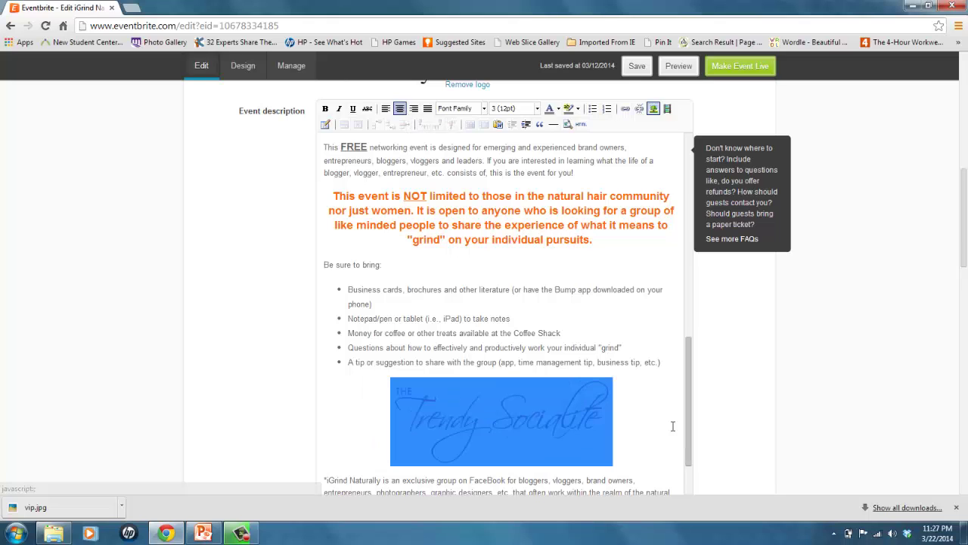
left_click(644, 412)
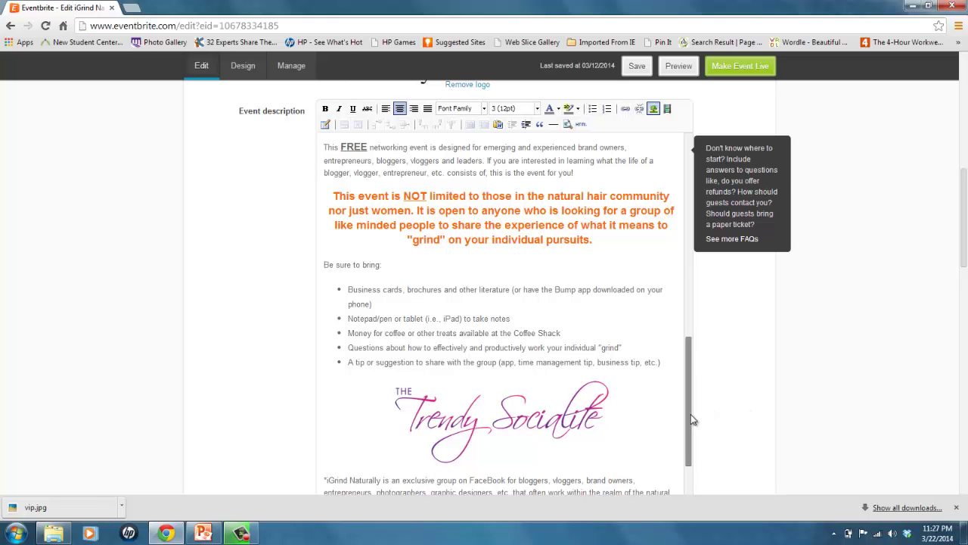
- Center the storefront photo above the description text and select it
left_click_drag(690, 414, 685, 321)
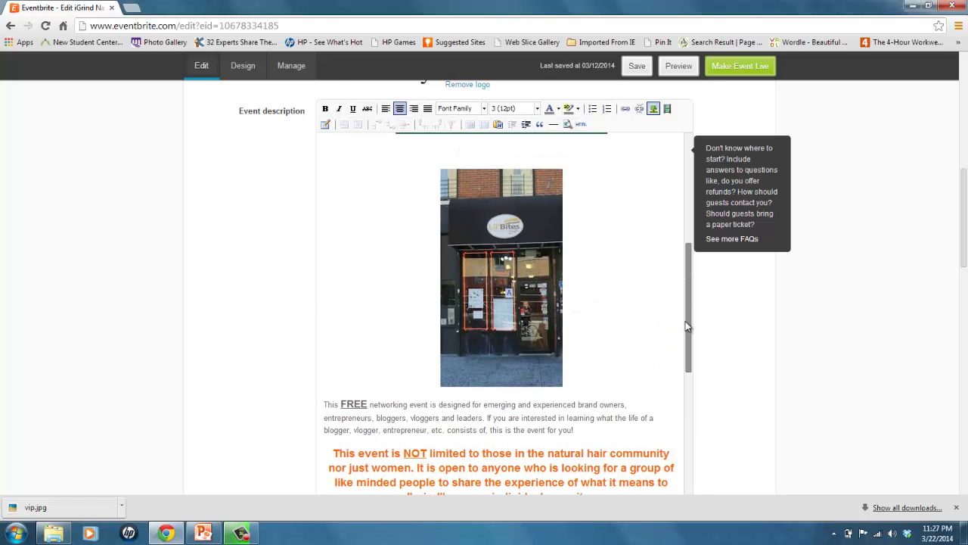
left_click(485, 271)
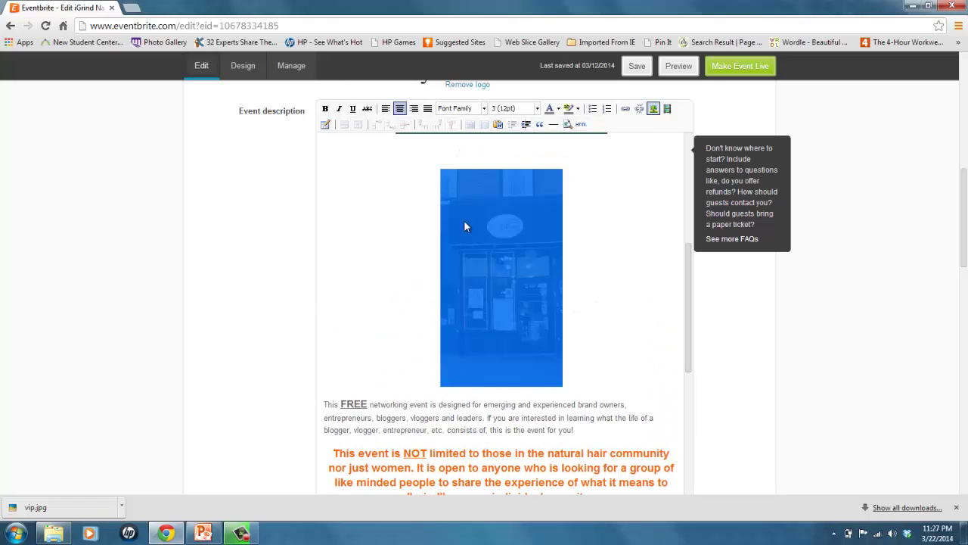
left_click(386, 109)
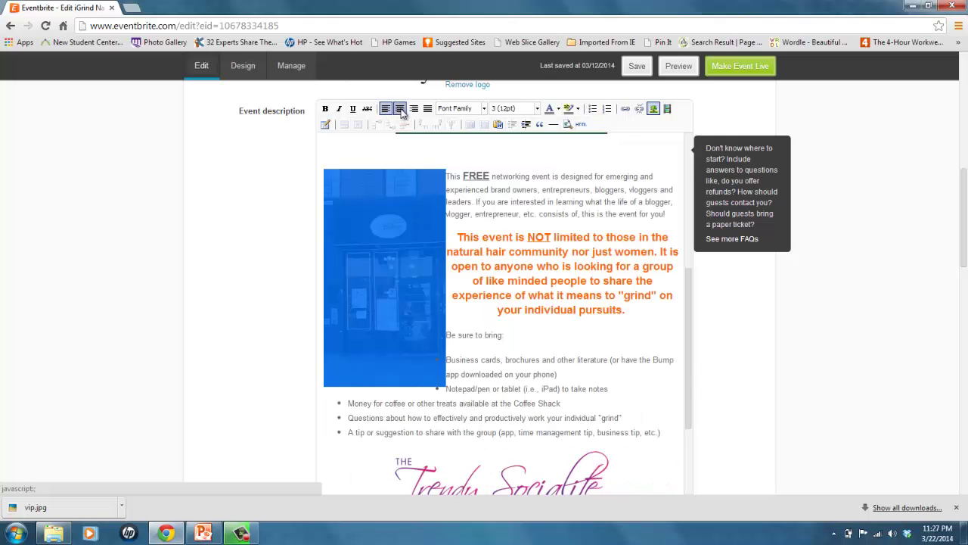
left_click(400, 109)
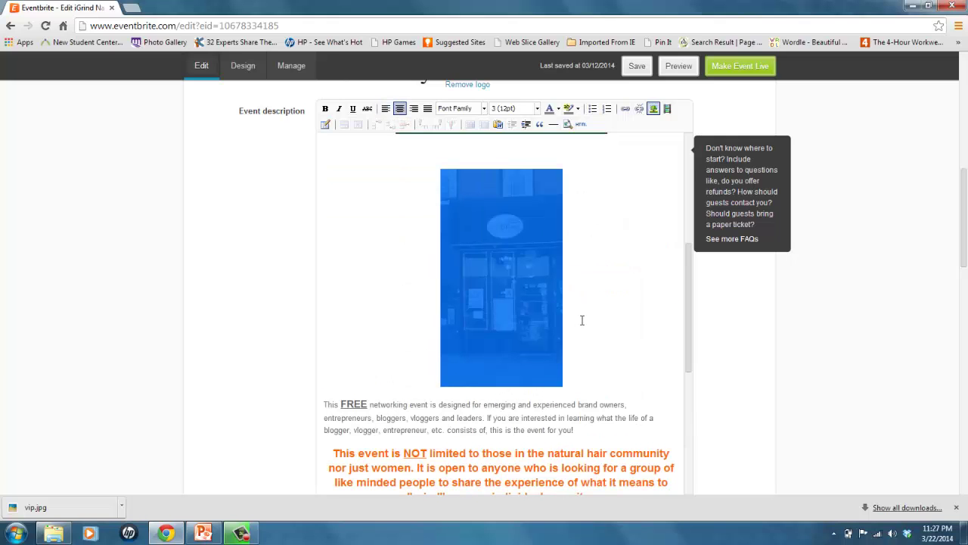
left_click(536, 253)
- Resize the storefront photo to 224 × 400 px and confirm without an image description
left_click(653, 109)
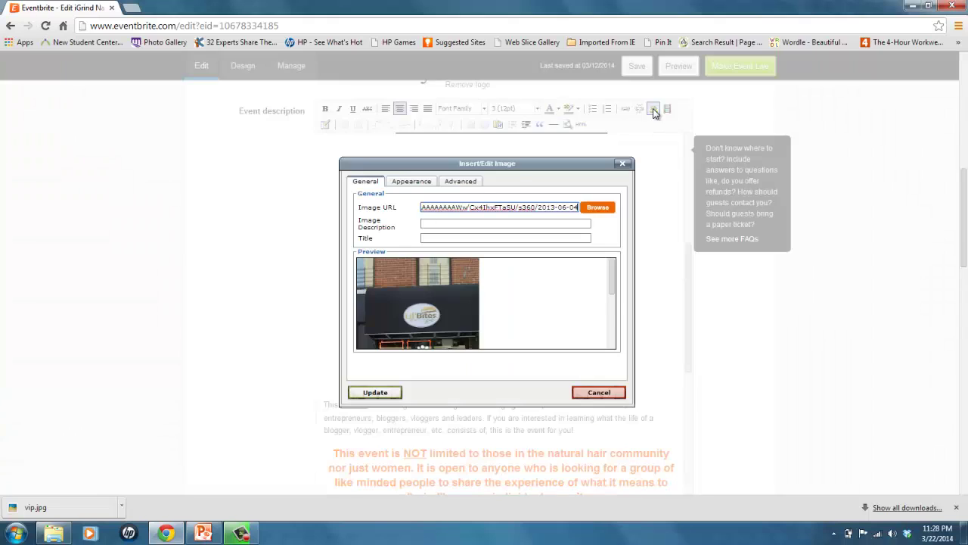
left_click(418, 186)
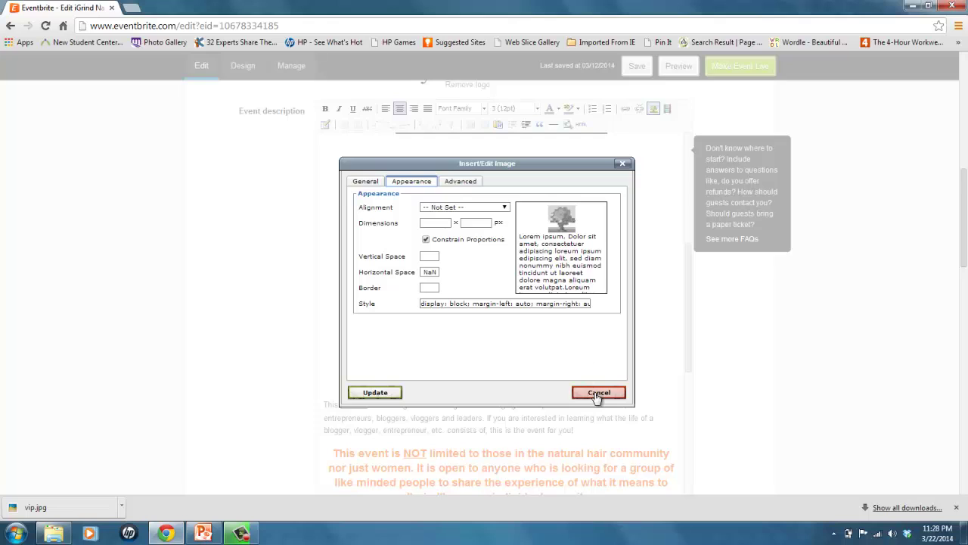
left_click(437, 222)
type("00")
key("Tab")
type("4")
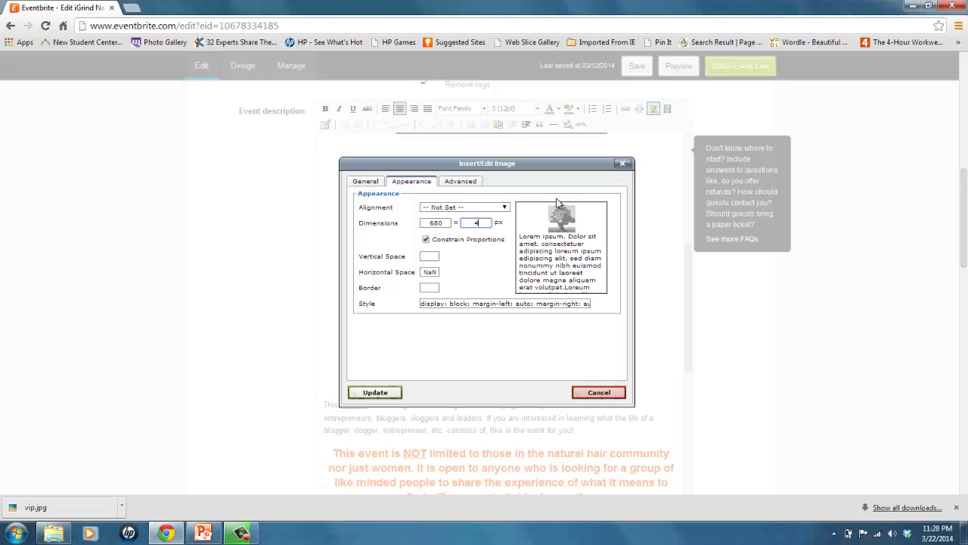
type("00")
left_click(378, 392)
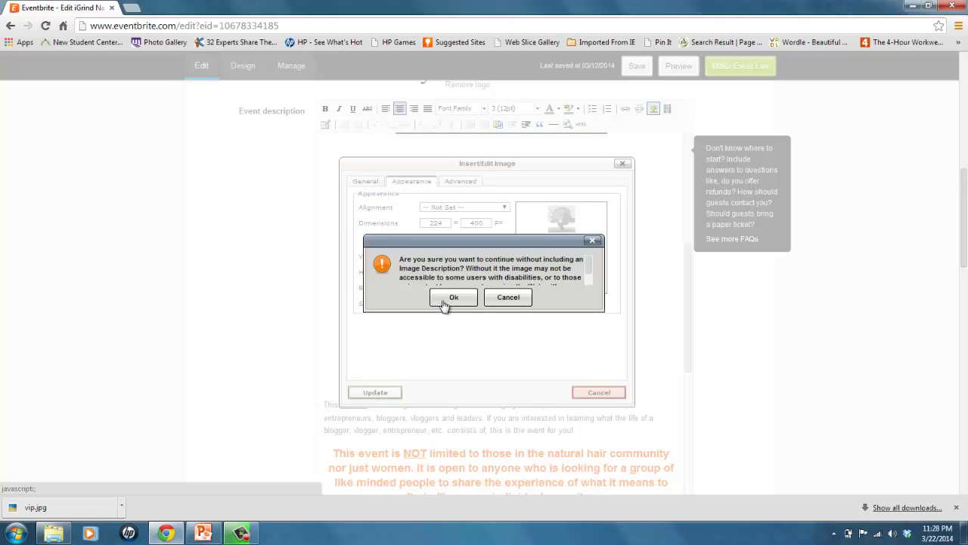
left_click(445, 301)
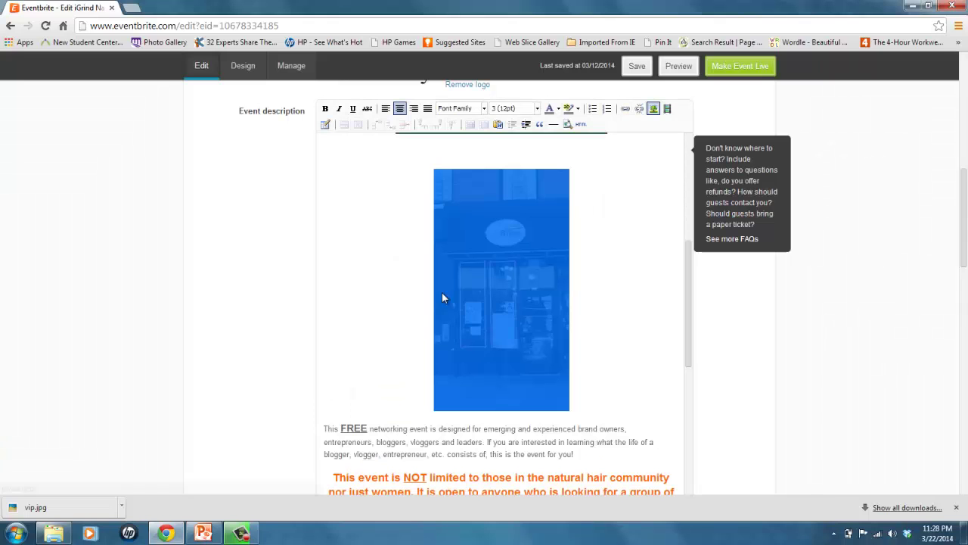
left_click(624, 261)
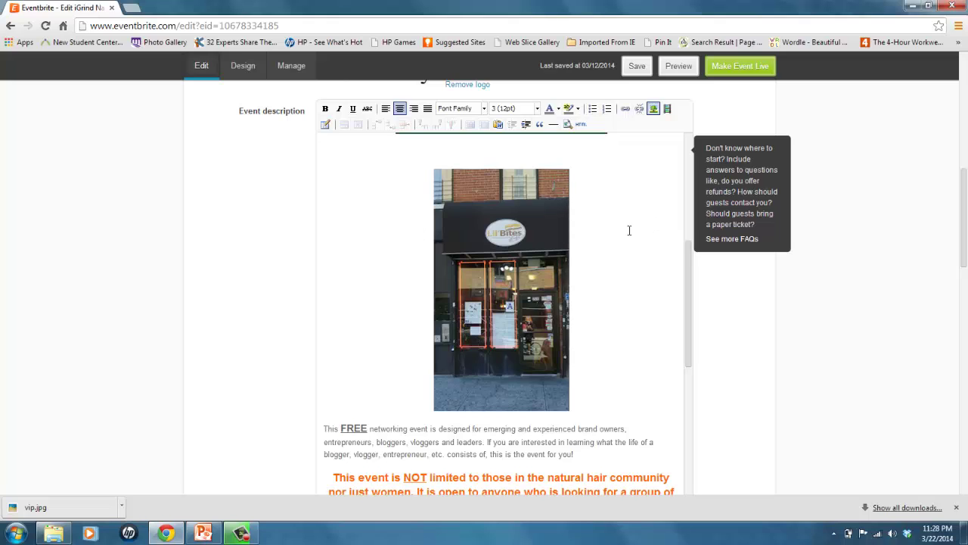
left_click_drag(690, 289, 690, 168)
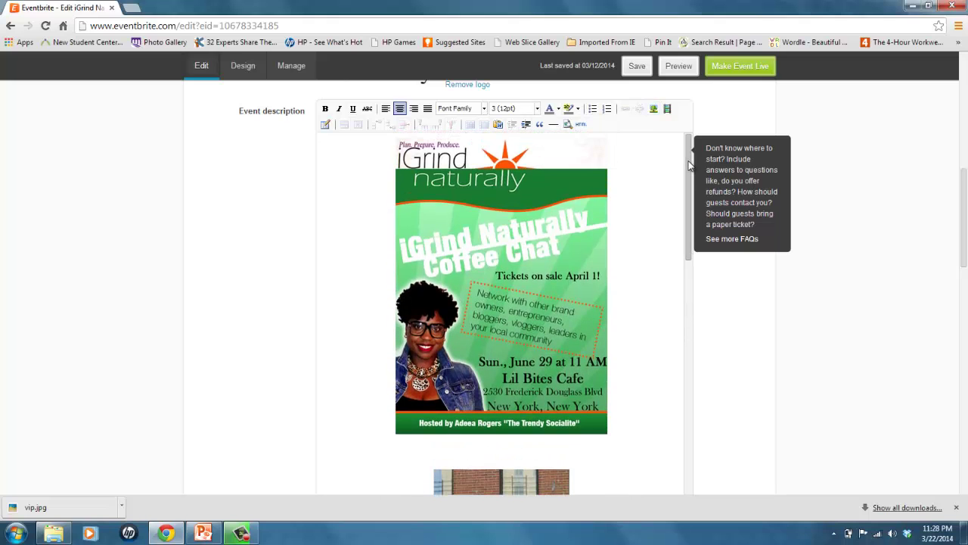
left_click_drag(690, 168, 687, 229)
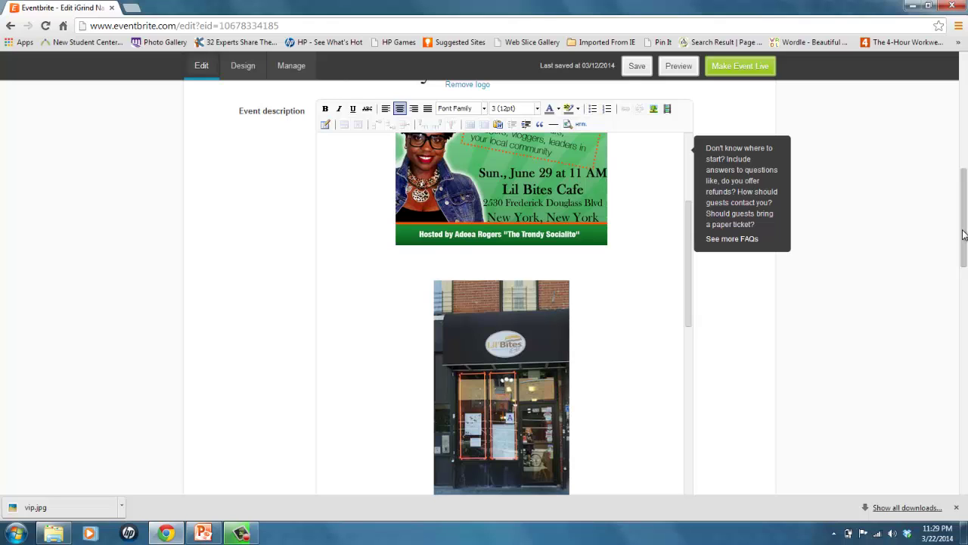
left_click_drag(963, 234, 963, 95)
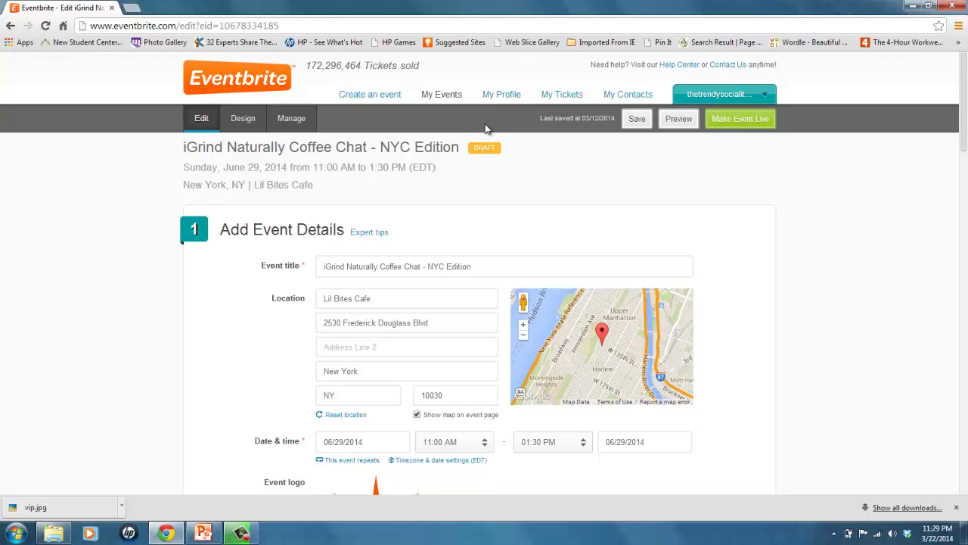
- Switch to the Design tab, previewing the page in its light blue theme
left_click(243, 118)
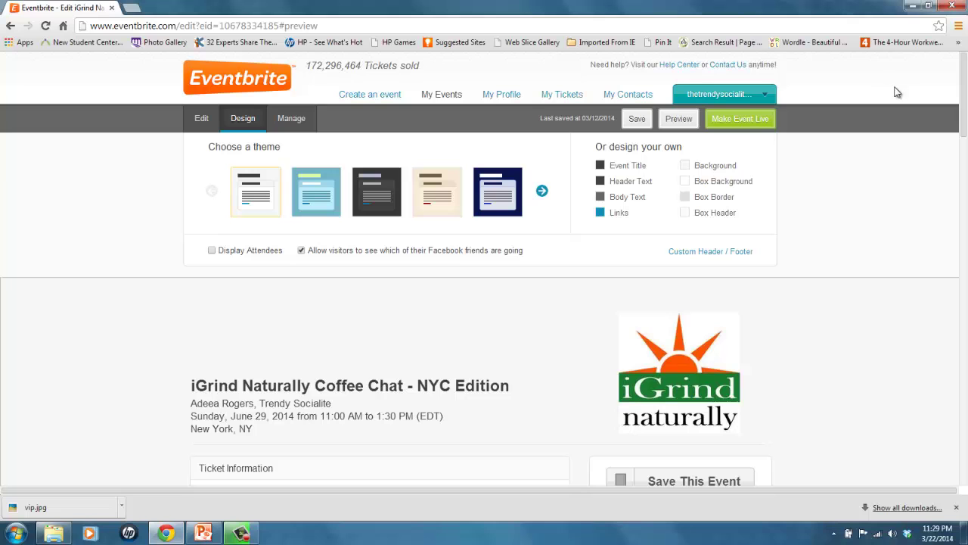
mouse_move(965, 112)
left_mouse_down()
mouse_move(966, 393)
mouse_move(966, 90)
left_mouse_up()
- Apply the second (light blue) theme thumbnail and review the preview top to bottom
left_click(308, 199)
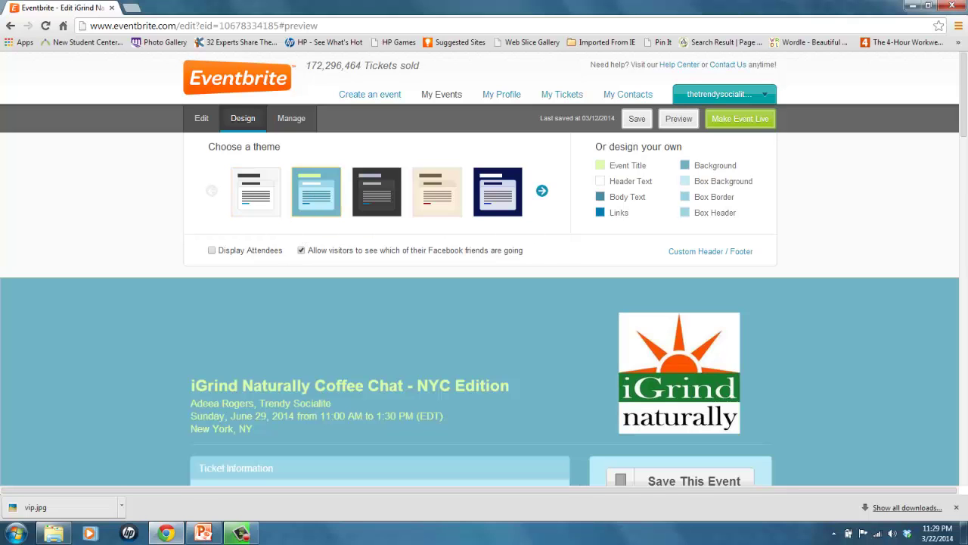
mouse_move(966, 109)
left_mouse_down()
mouse_move(966, 378)
mouse_move(966, 210)
mouse_move(966, 232)
left_mouse_up()
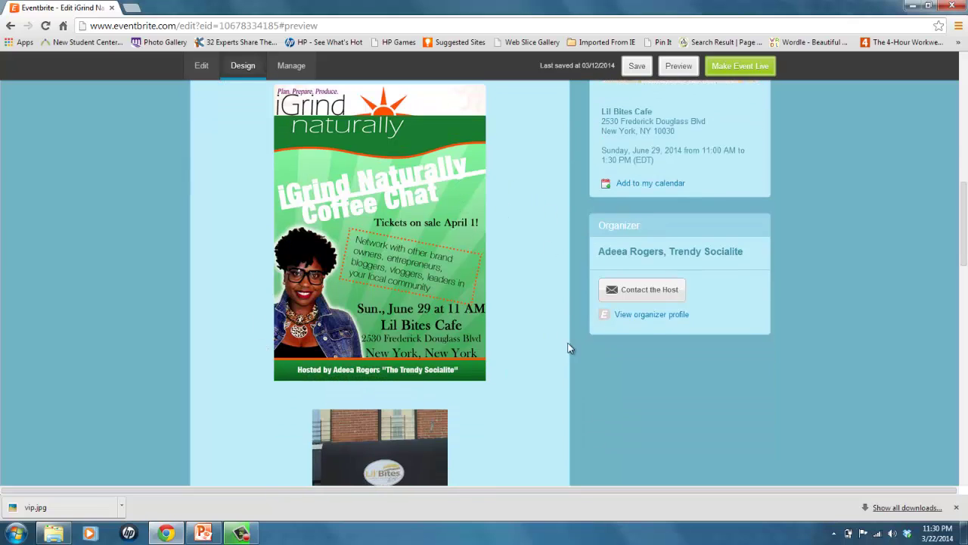
mouse_move(966, 239)
left_mouse_down()
mouse_move(966, 367)
mouse_move(965, 123)
left_mouse_up()
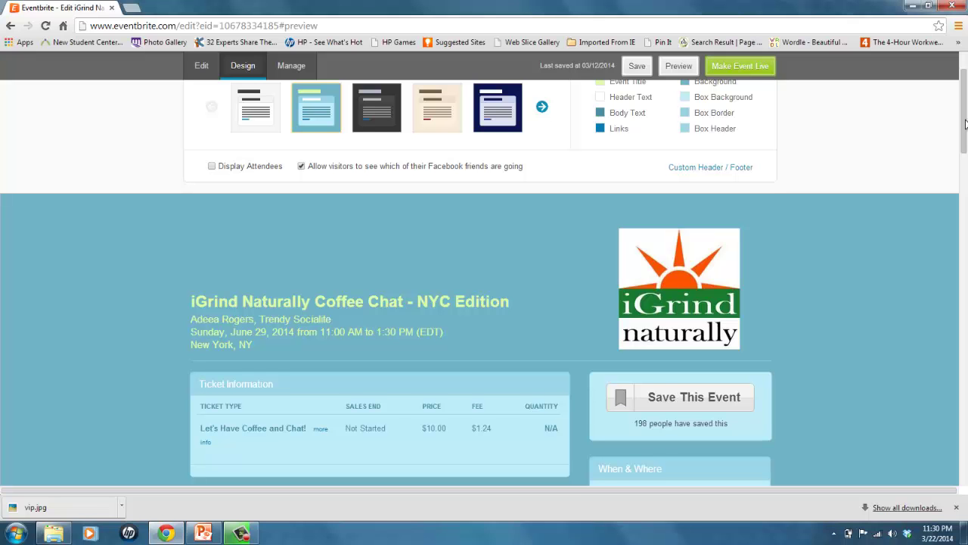
scroll(965, 152, "down", 3)
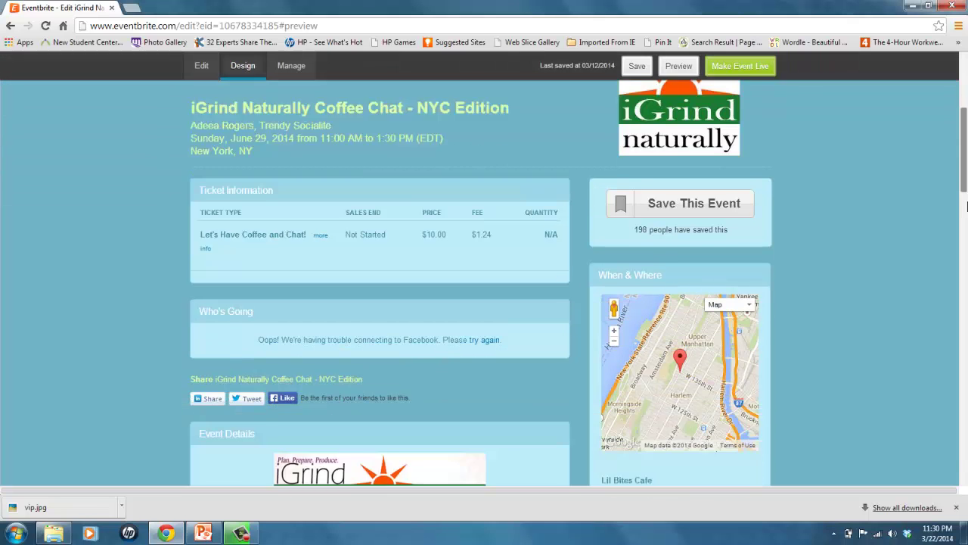
scroll(967, 205, "down", 6)
scroll(966, 272, "down", 3)
scroll(967, 344, "down", 3)
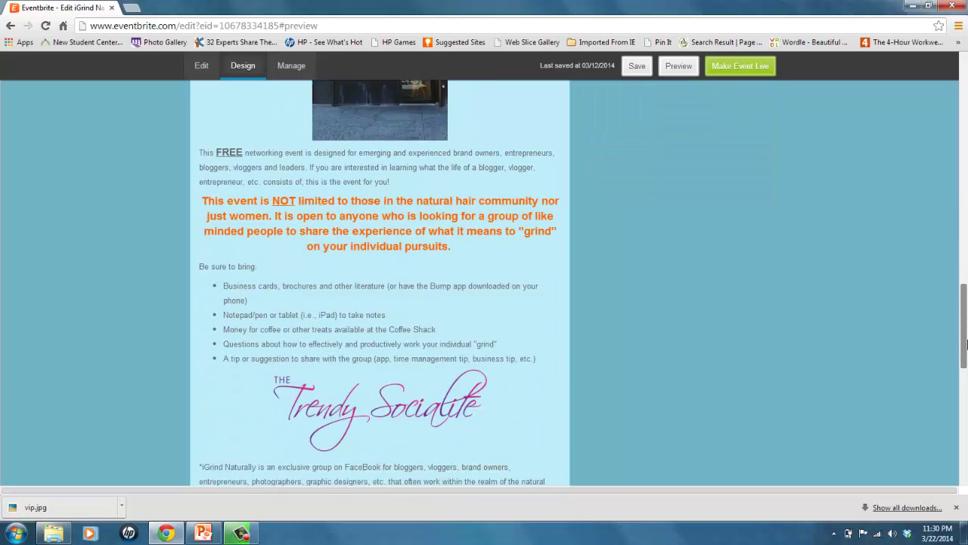
left_click_drag(966, 344, 966, 351)
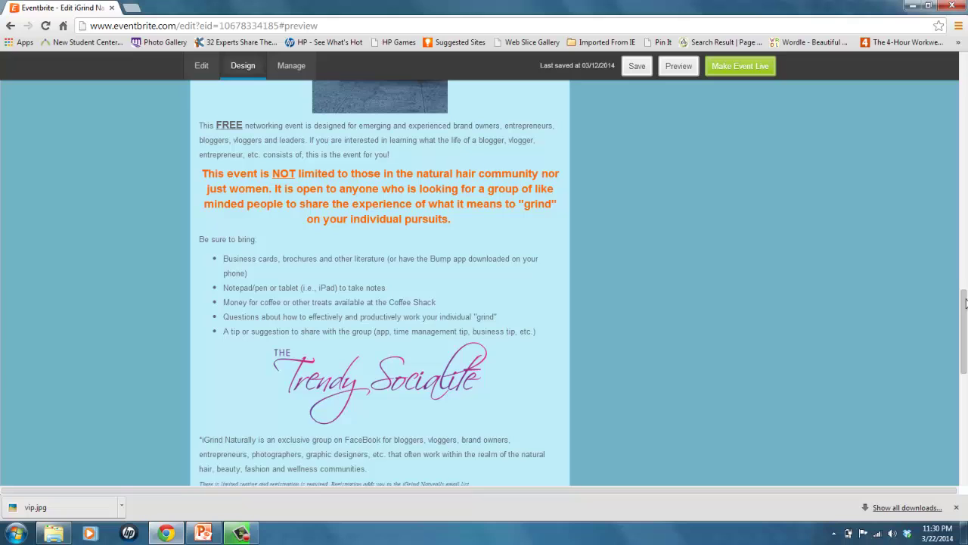
left_click_drag(964, 296, 965, 294)
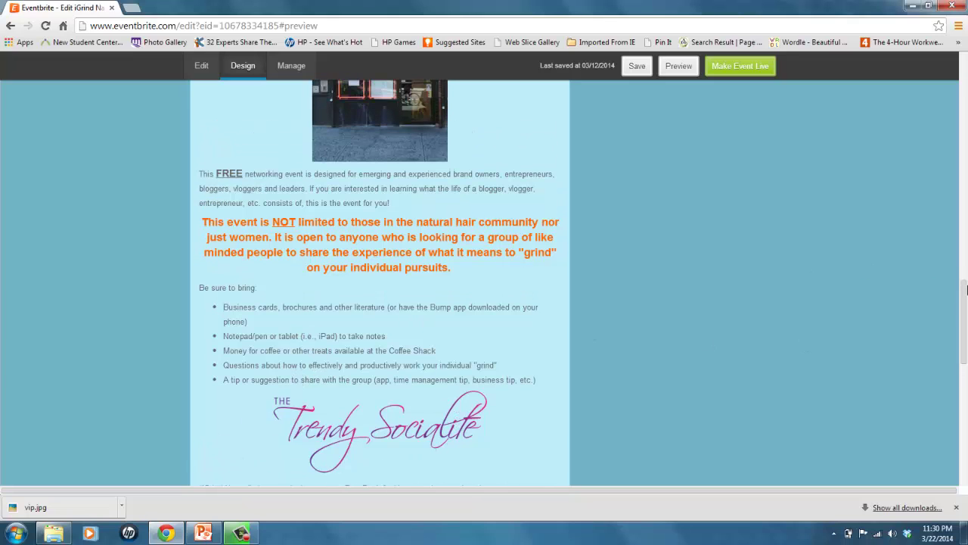
left_click_drag(962, 312, 956, 196)
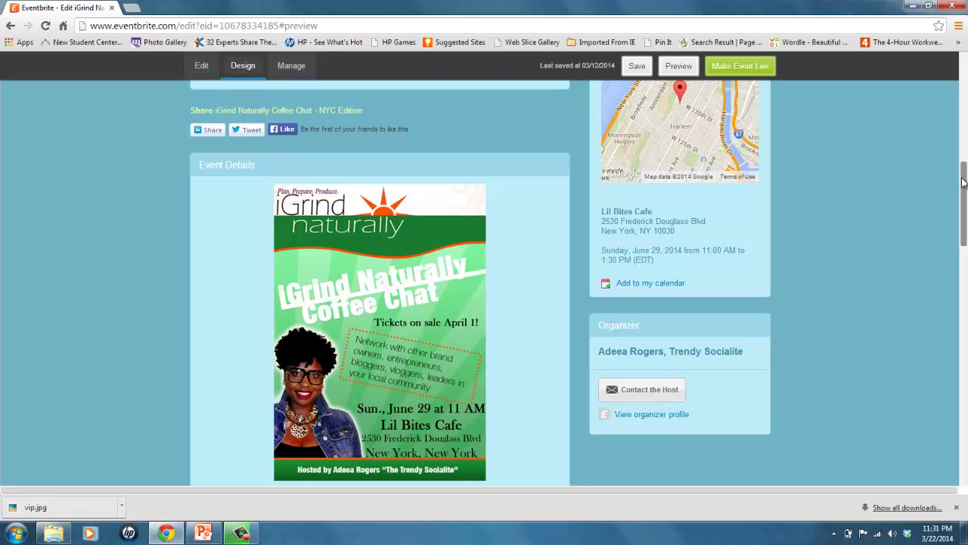
left_click_drag(963, 181, 964, 51)
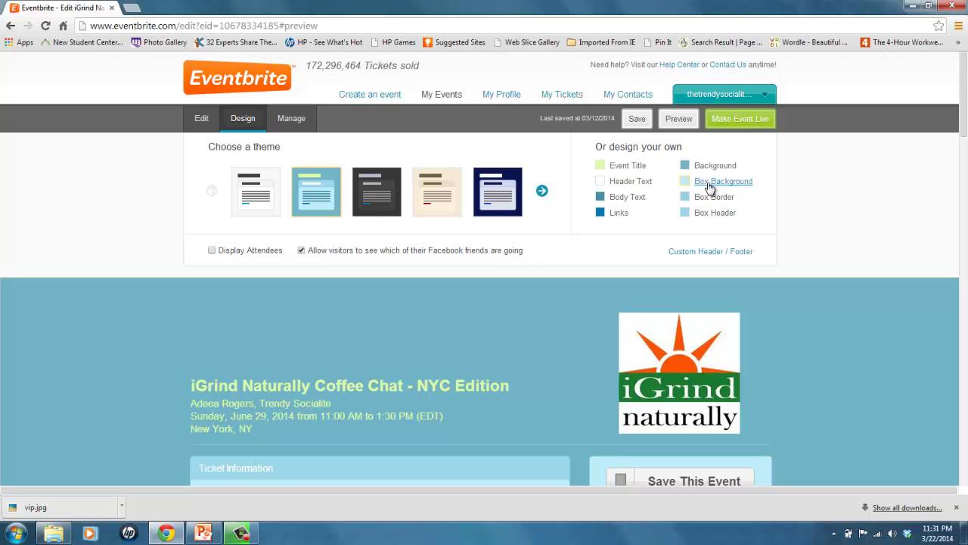
- Set Box Background to white (#FFFFFF) and save it
left_click(709, 188)
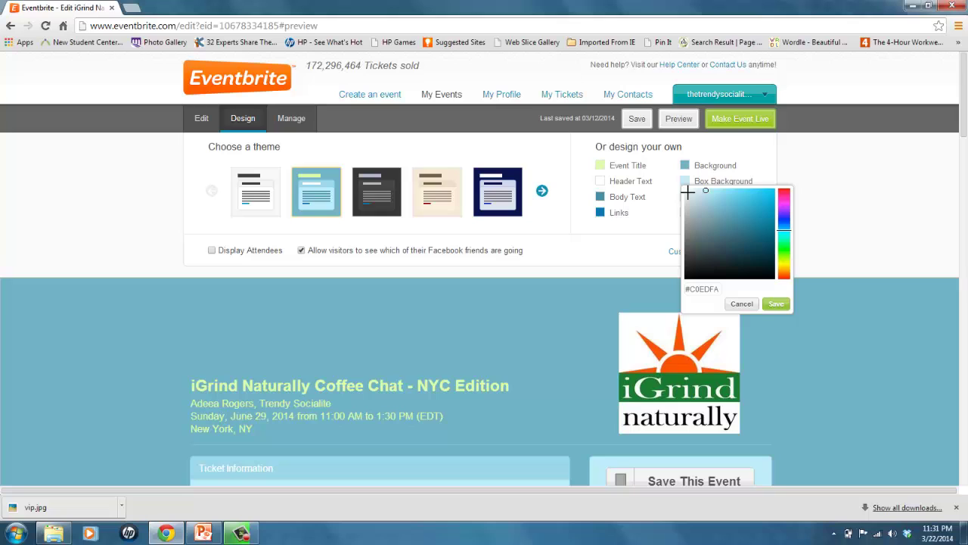
left_click(684, 191)
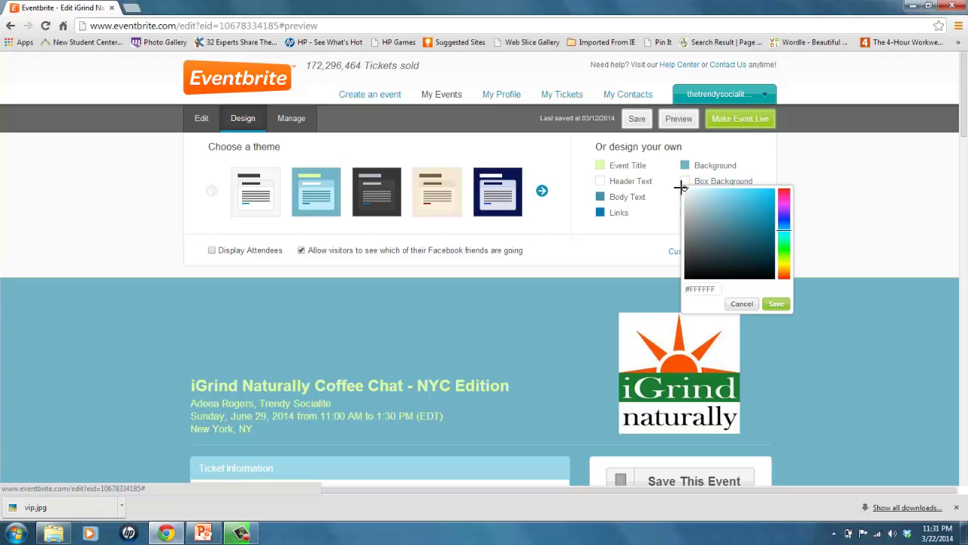
left_click(777, 305)
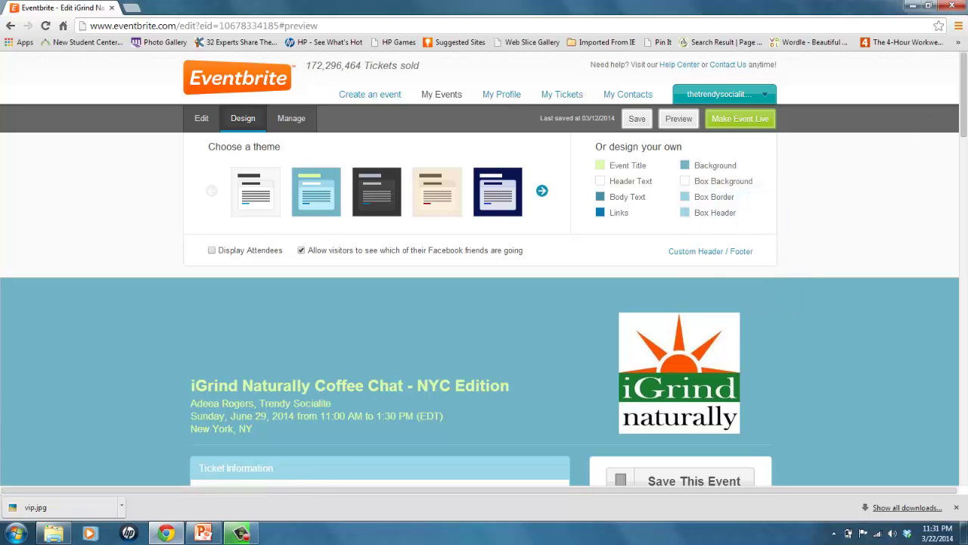
left_click_drag(965, 99, 965, 163)
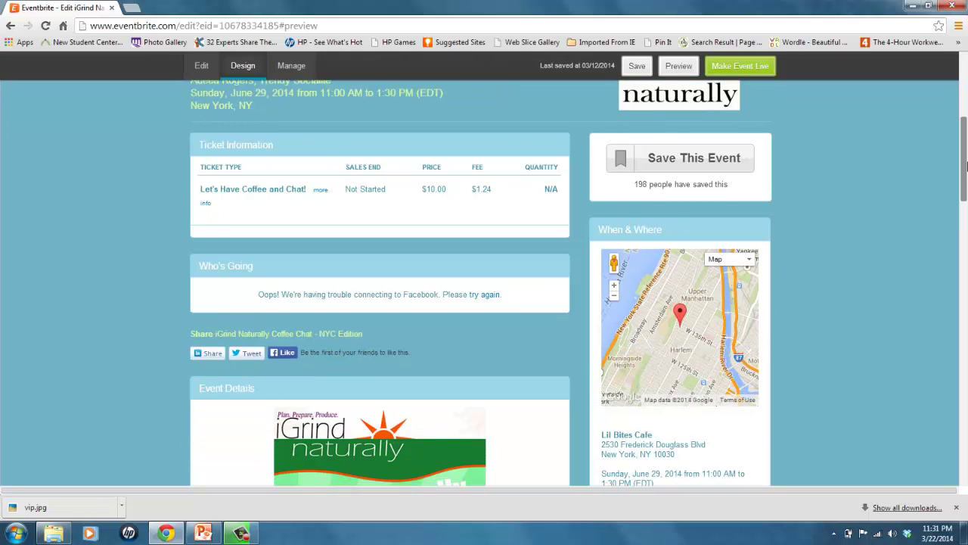
left_click_drag(965, 165, 966, 363)
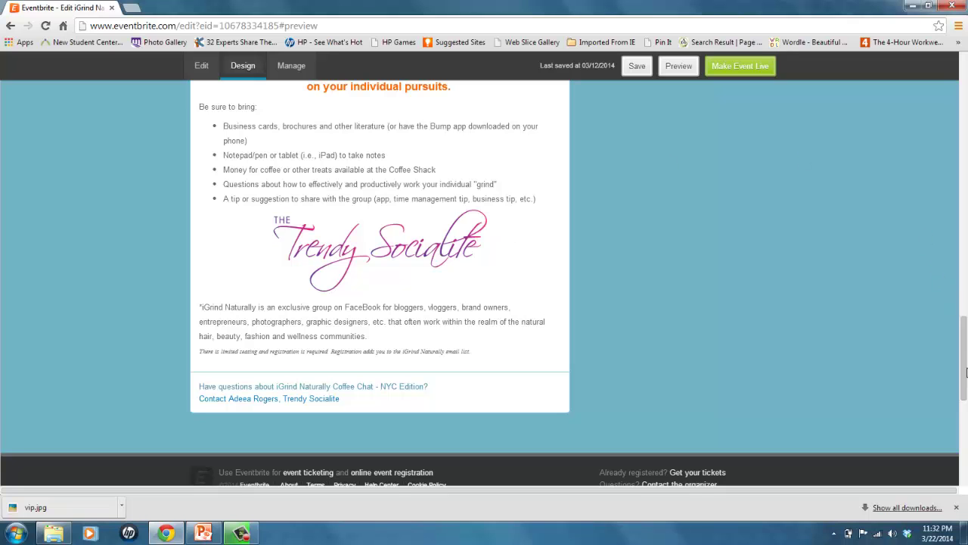
left_click_drag(965, 371, 962, 103)
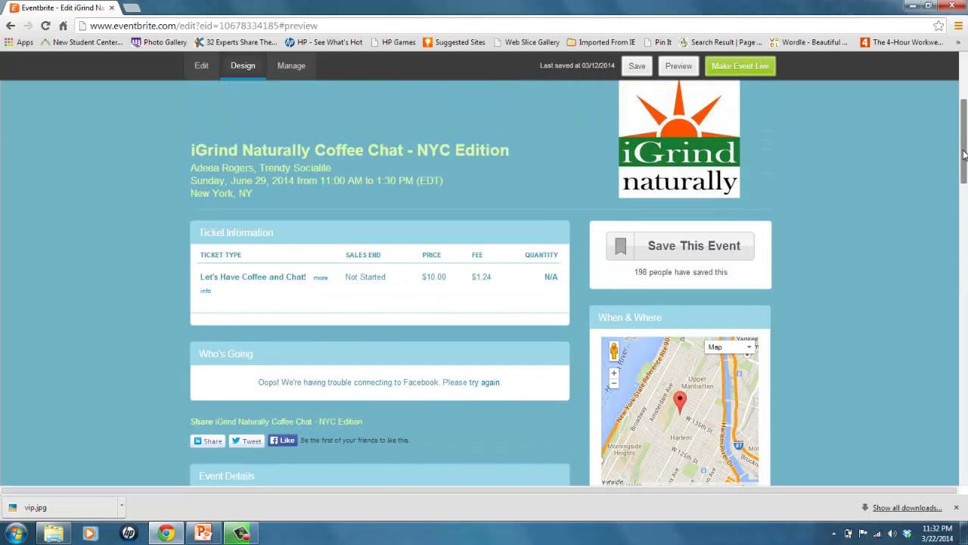